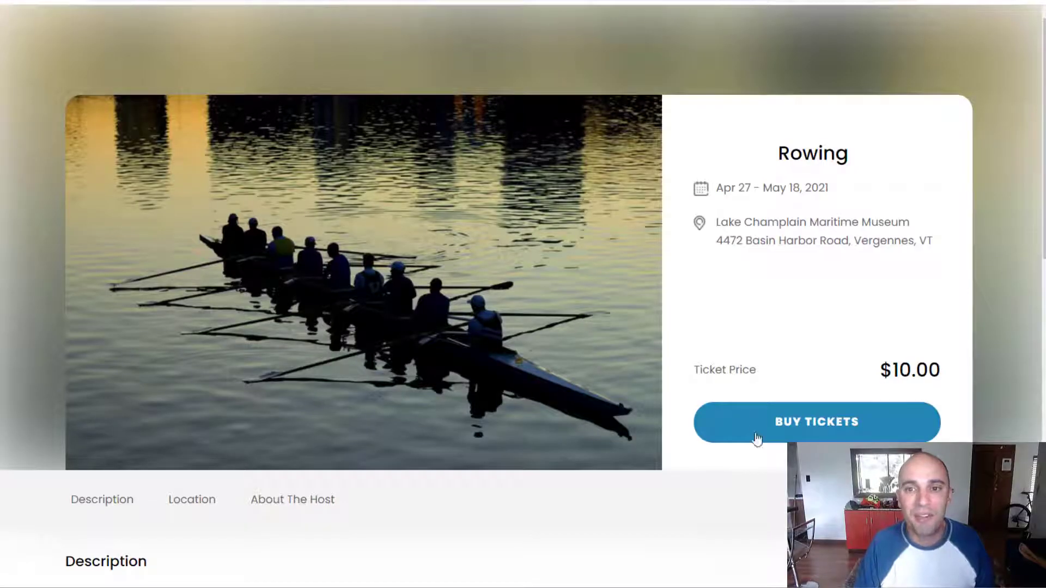
Look through the Rowing event's available dates, open the ticket selection for April 27, and close the booking window
click(770, 431)
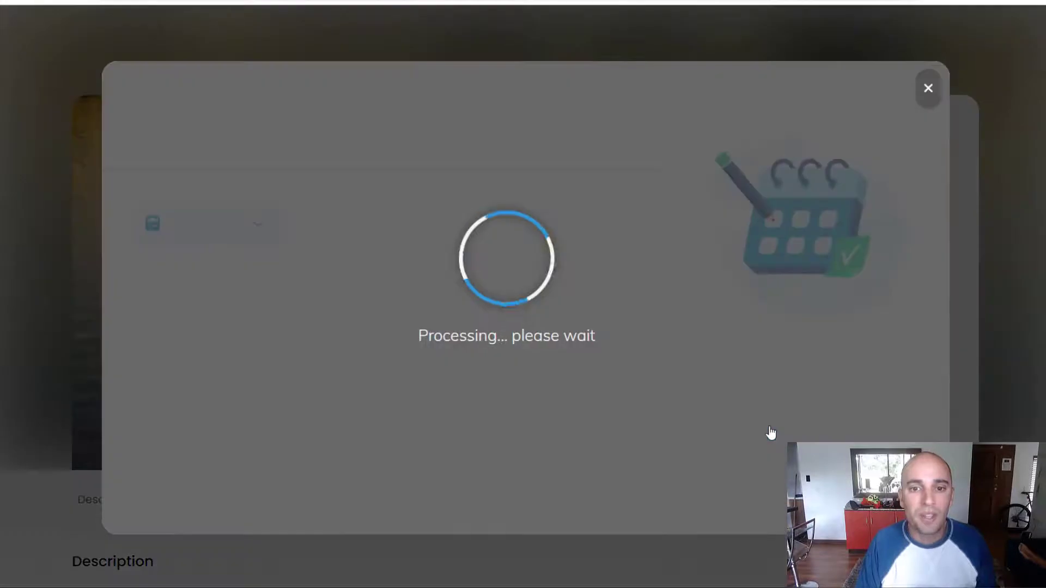
scroll(303, 290, down, 2)
scroll(382, 311, down, 1)
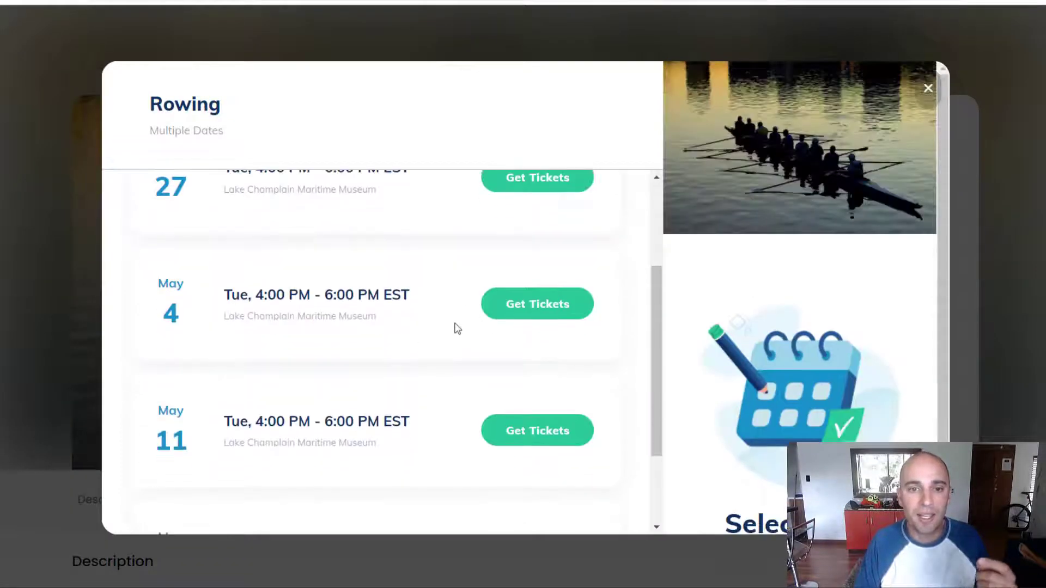
click(522, 185)
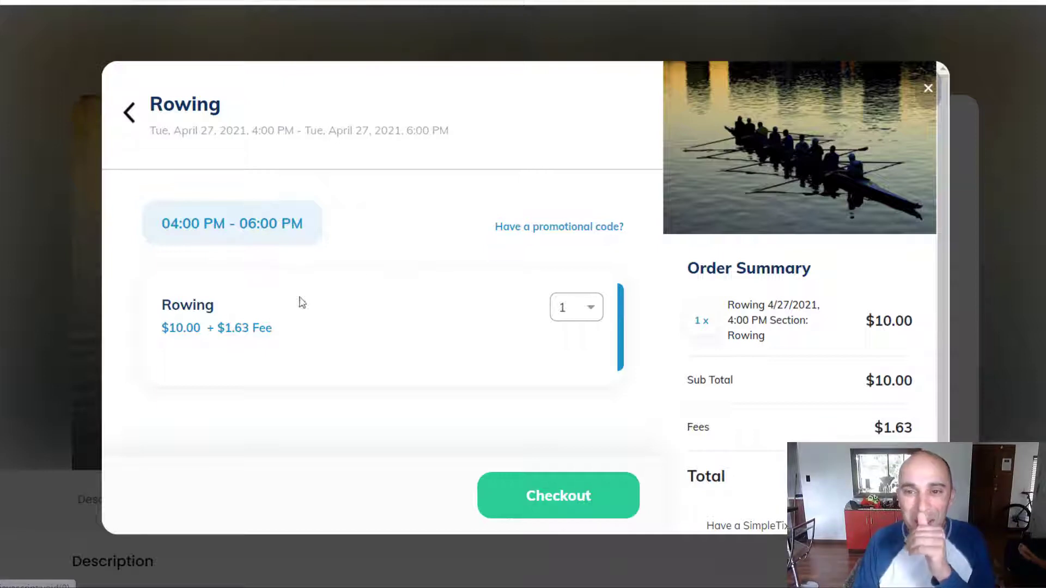
click(927, 89)
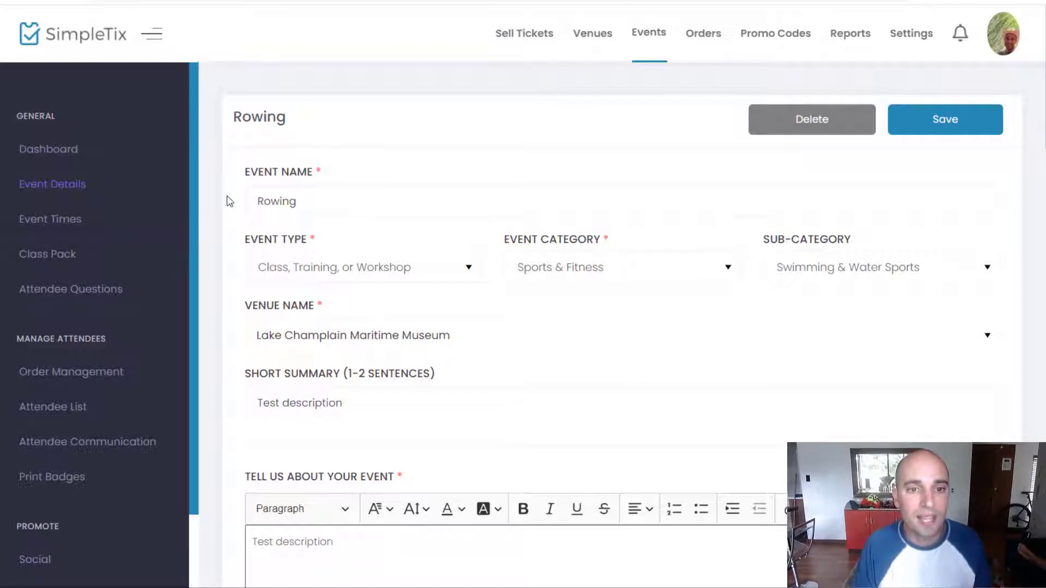
Create a new class pack for the Rowing event and title it "Rowing on Saturdays", correcting the misspelled weekday
double_click(267, 201)
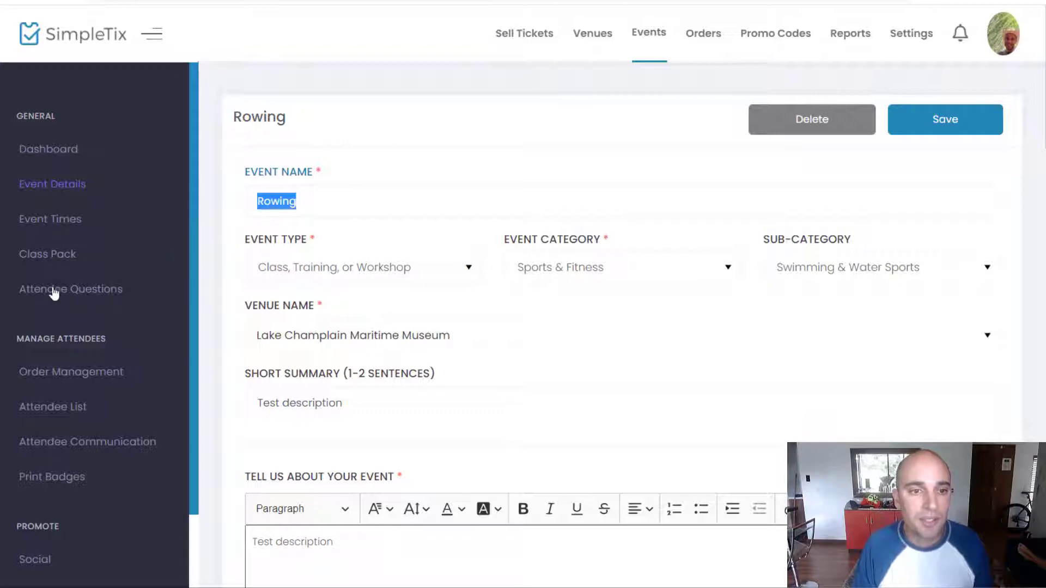
click(44, 261)
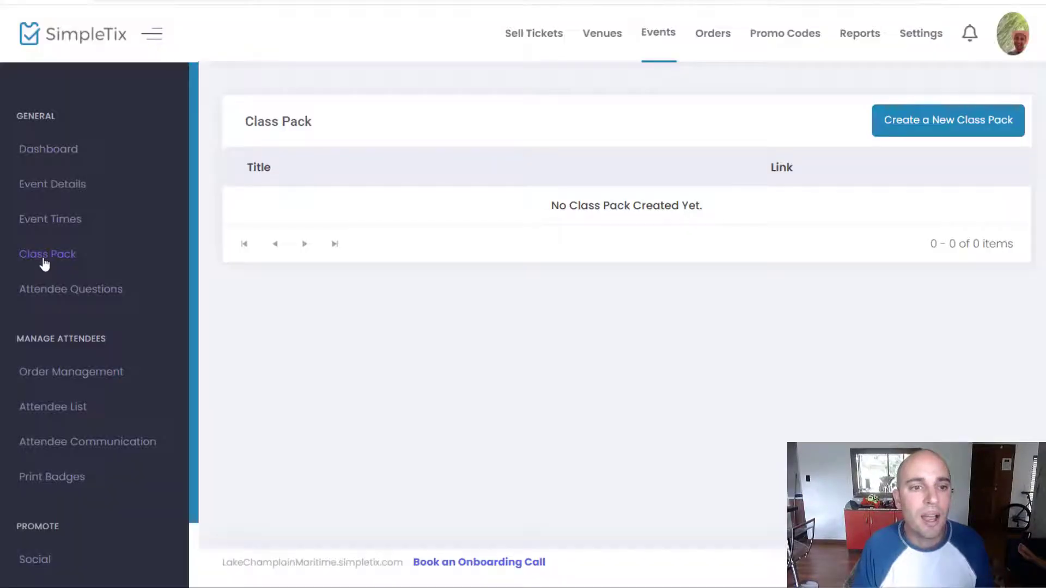
click(917, 136)
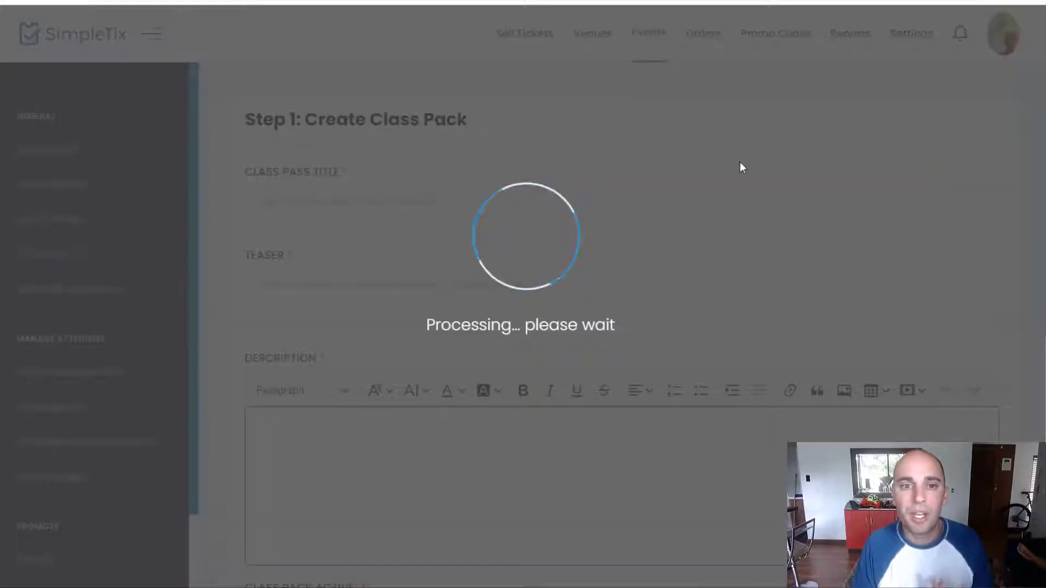
text(Rowing)
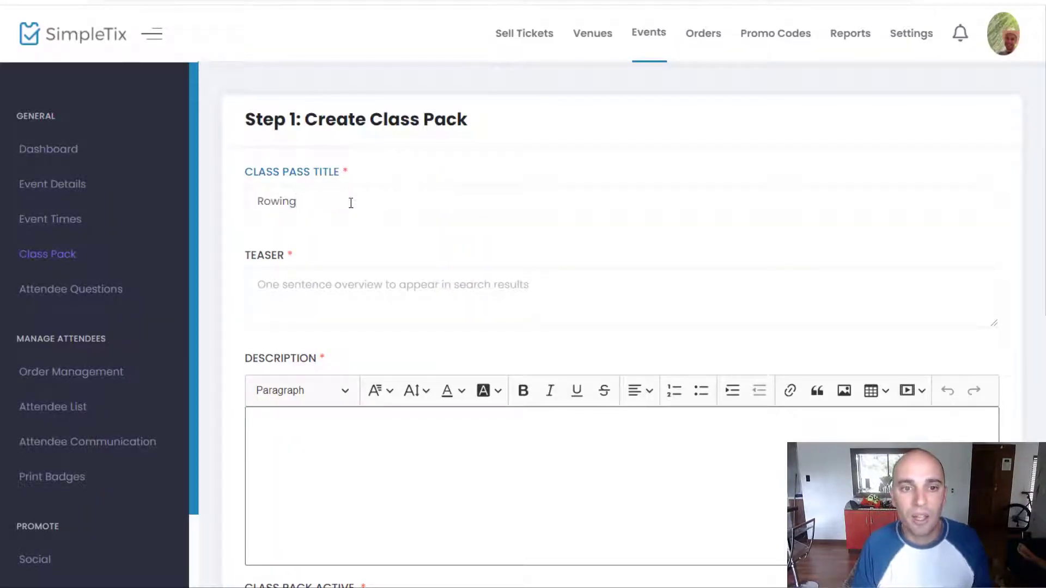
text( on Sataurdays)
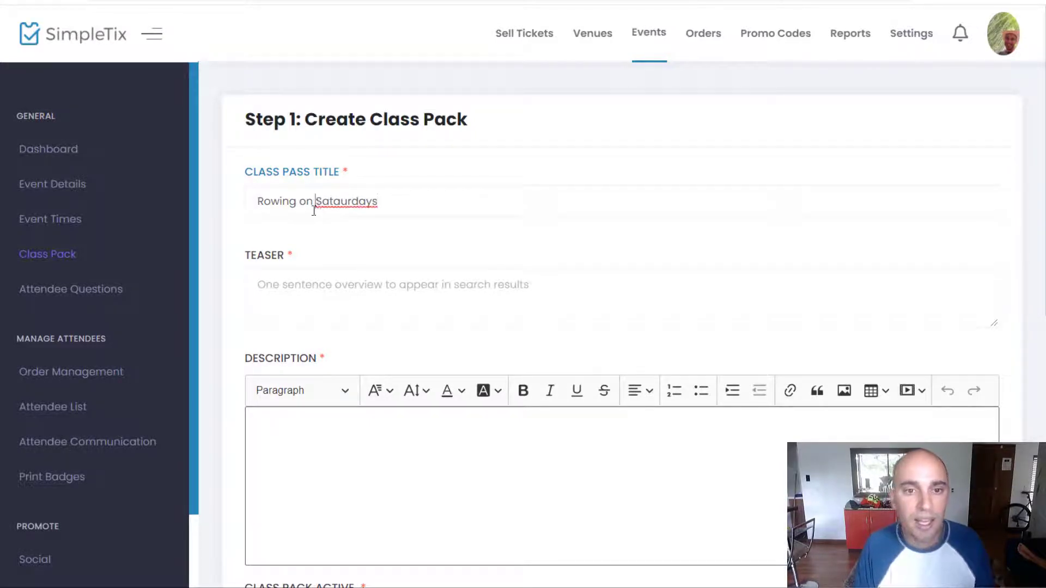
right_click(334, 202)
click(373, 210)
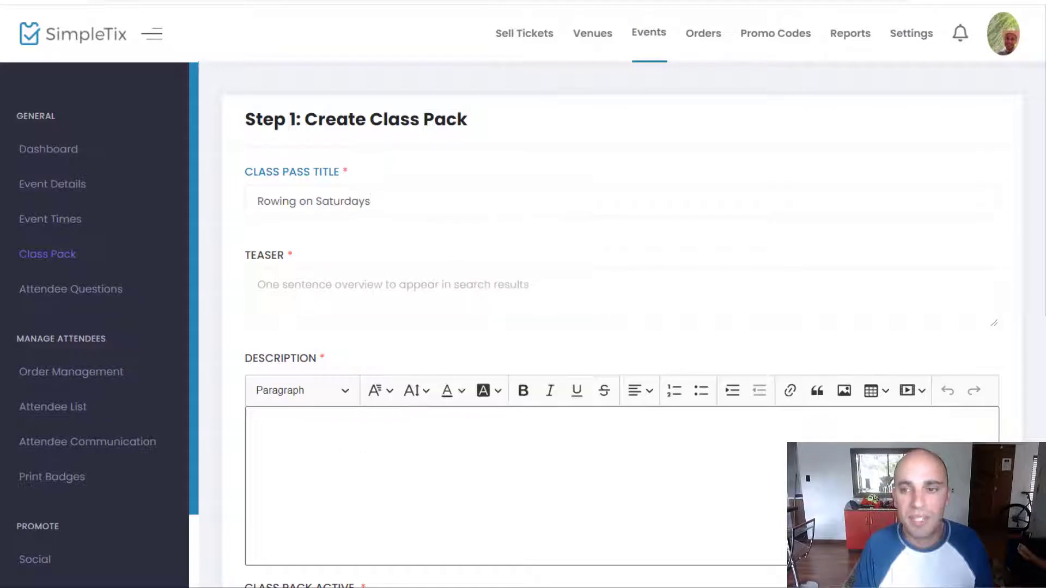
Reuse the class pass title "Rowing on Saturdays" as the class pack's teaser
drag(378, 195, 126, 219)
key(ctrl+c)
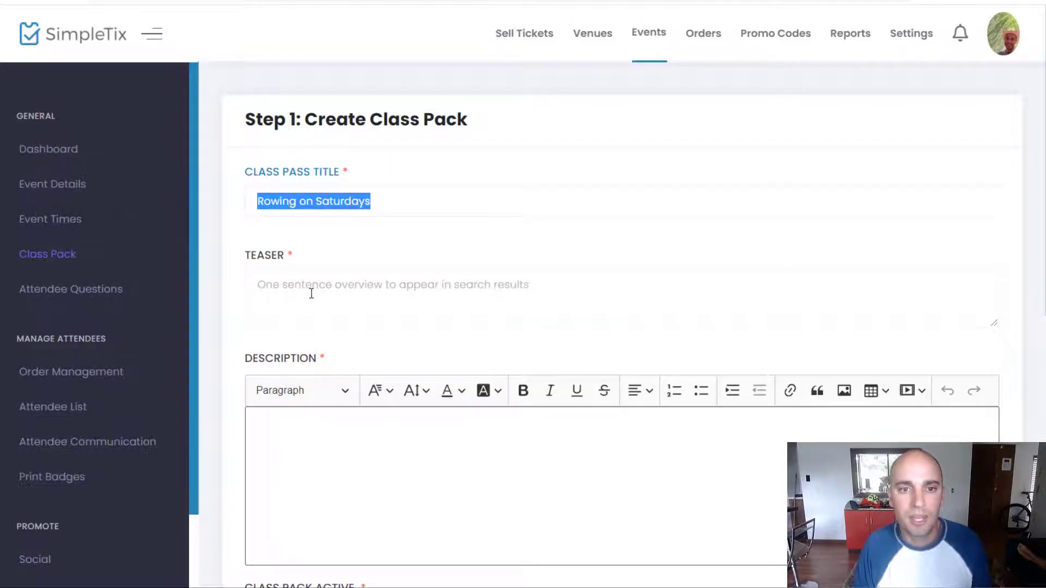
click(311, 293)
key(ctrl+v)
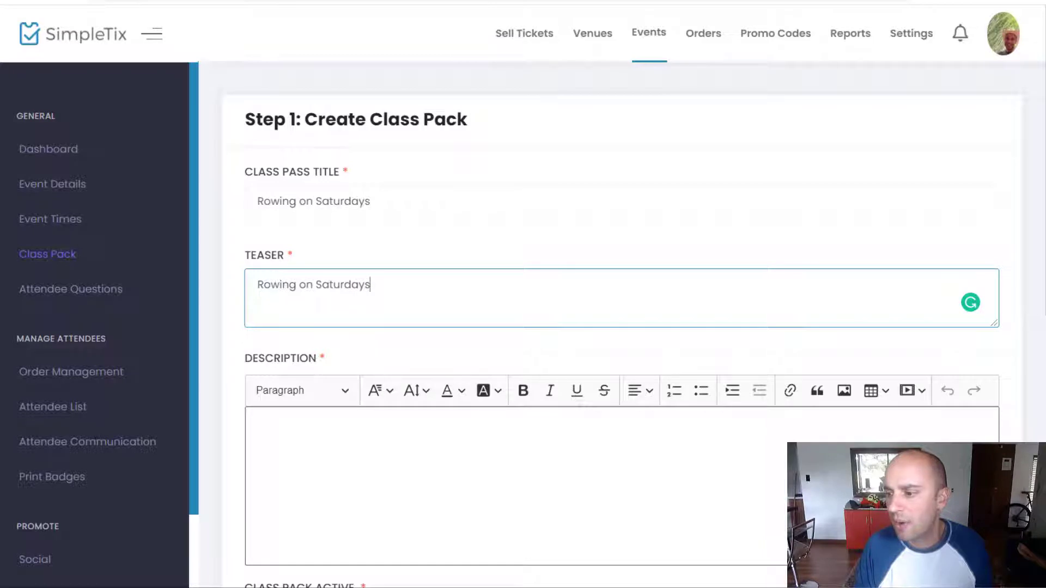
key(Tab)
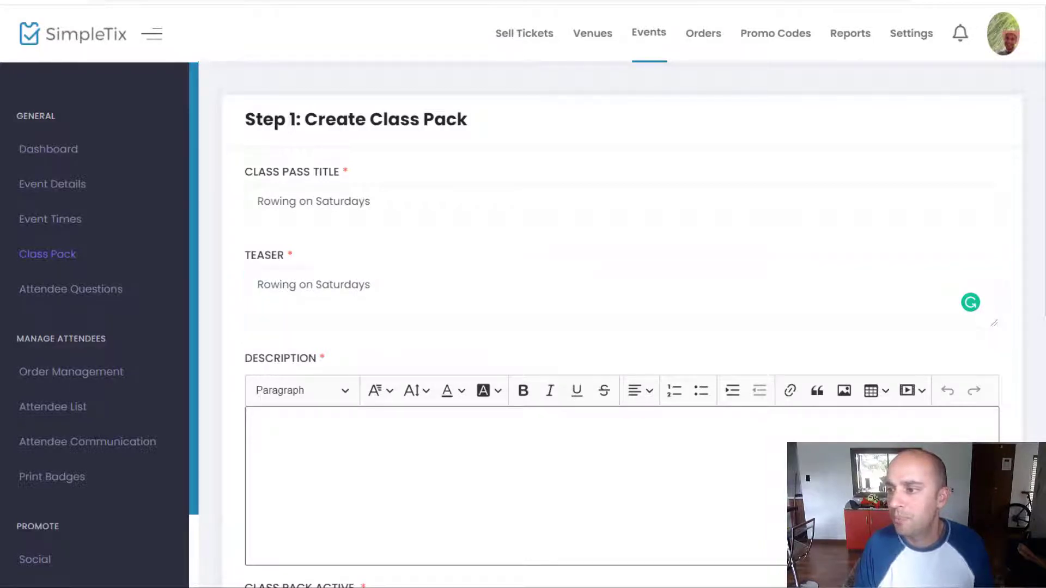
Fill the class pack's description with the copied lorem ipsum paragraphs and remove the extra blank line between them
click(346, 513)
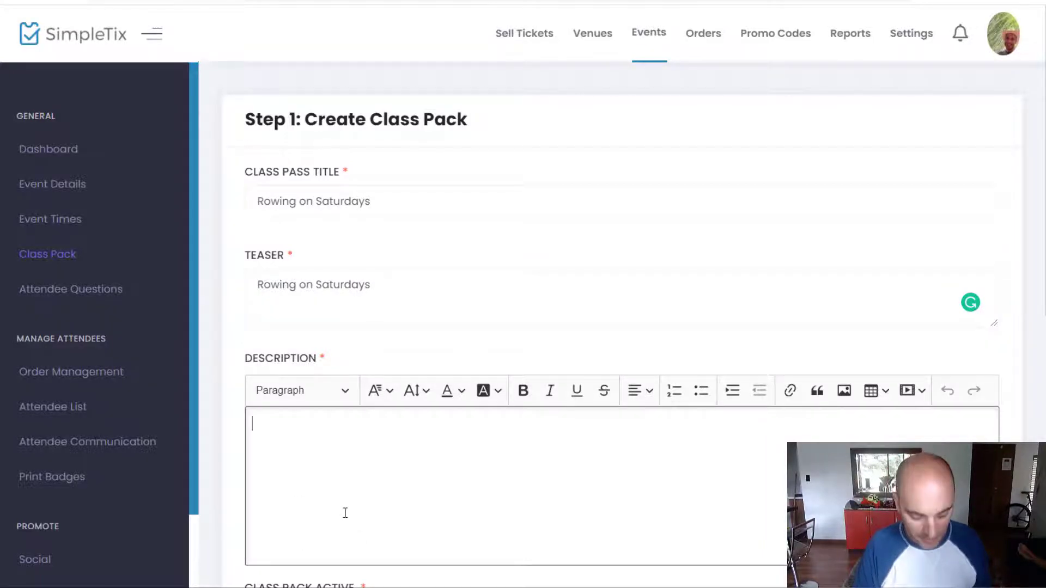
key(ctrl+v)
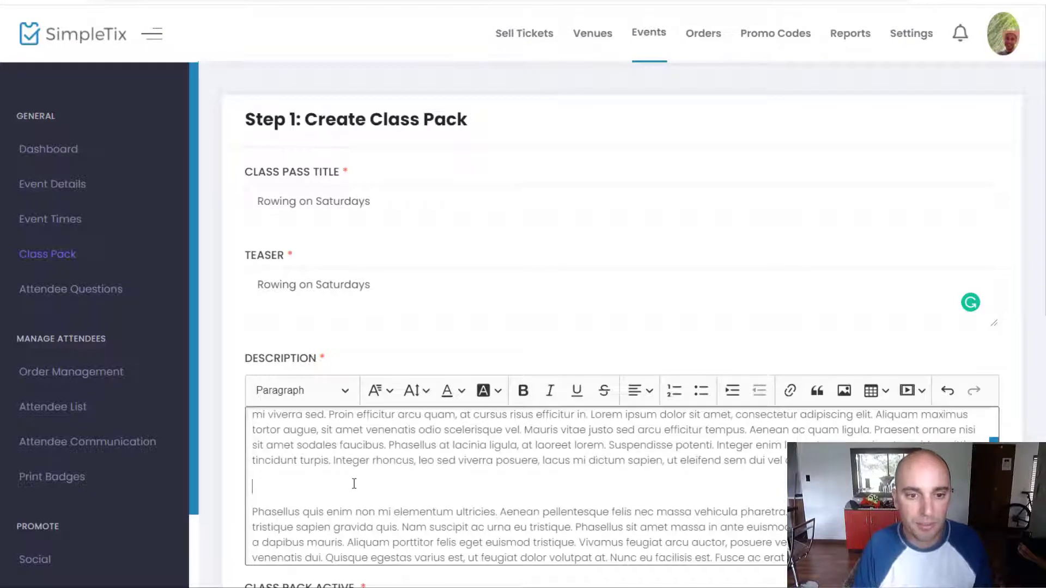
key(BackSpace)
Add the photo of the rowing crew as the class pack's image and accept its default crop
scroll(354, 483, down, 3)
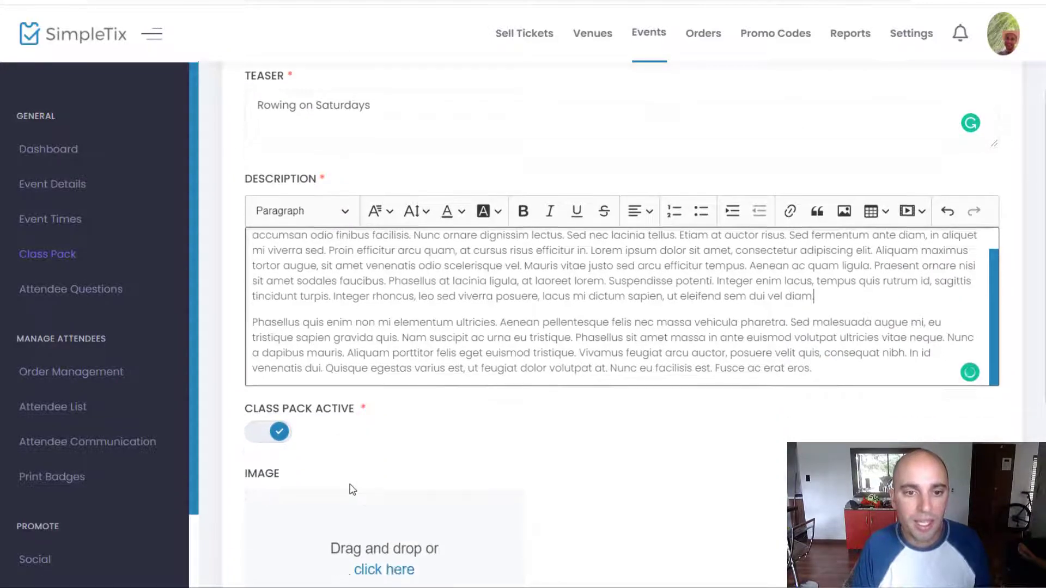
scroll(353, 489, down, 4)
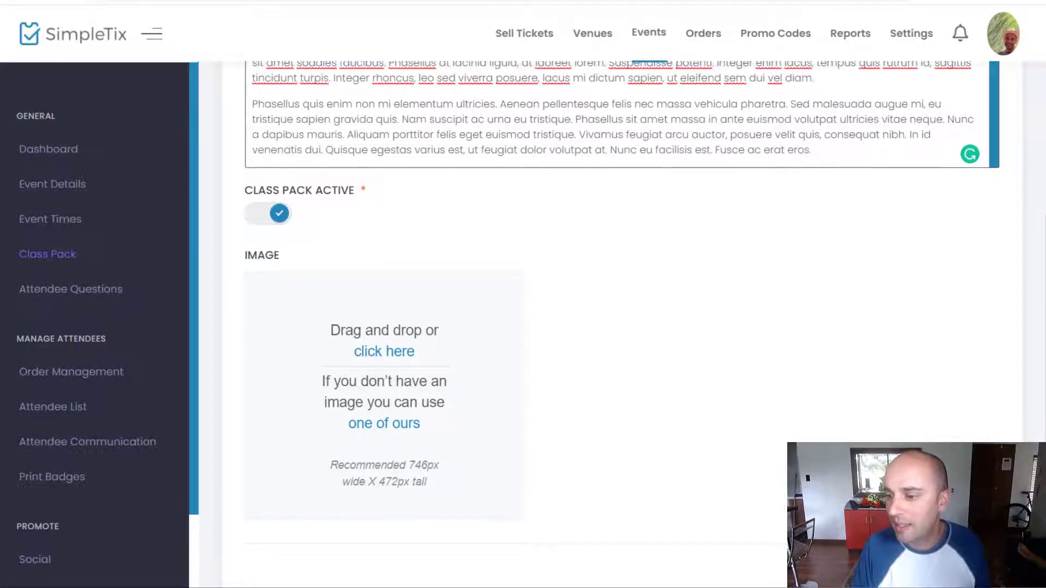
drag(760, 547, 388, 412)
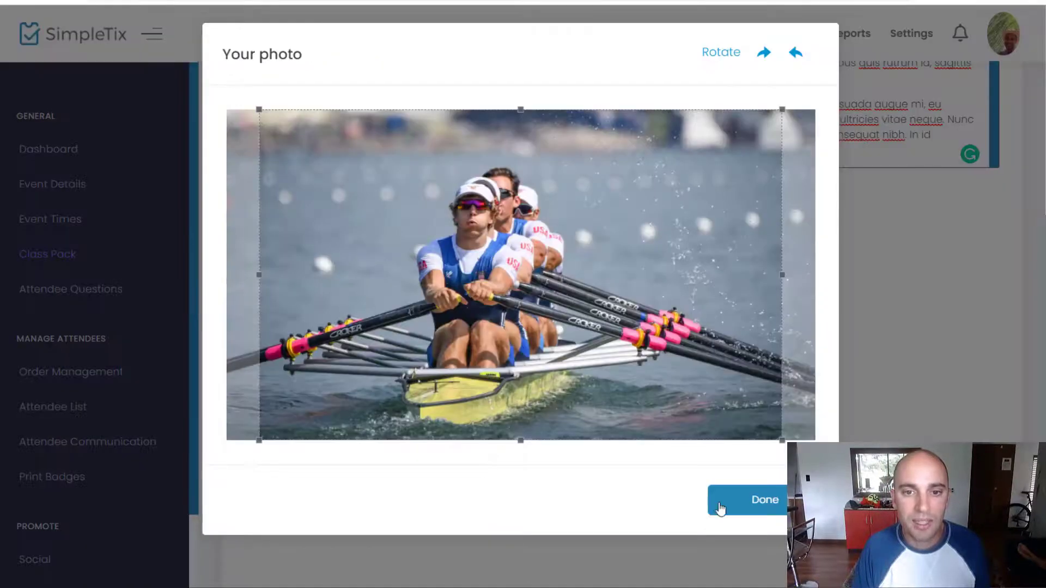
click(744, 503)
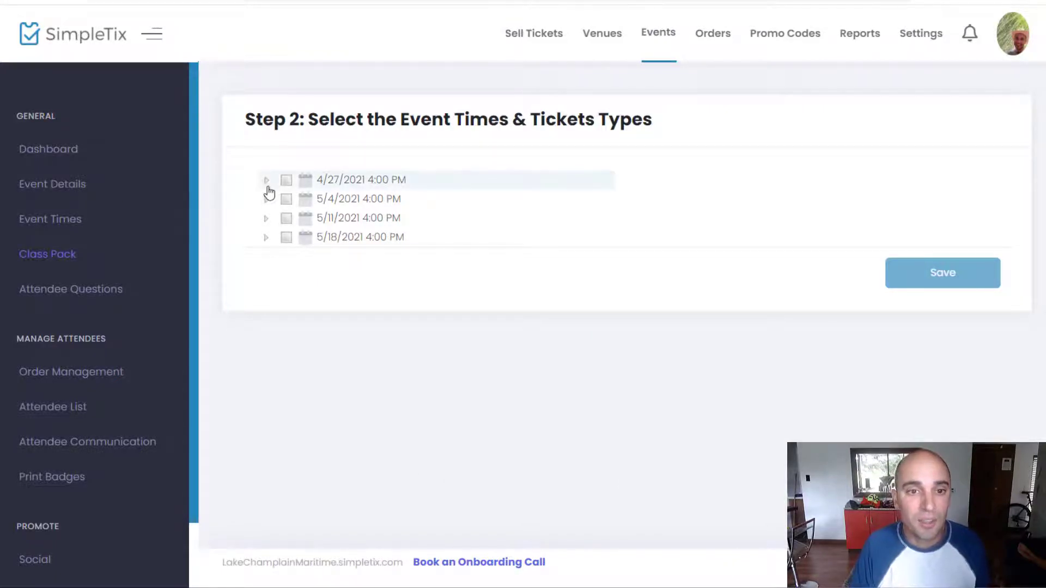
Include the 4:00 PM event times on 4/27, 5/4, 5/11 and 5/18/2021 in the class pack
click(286, 180)
click(286, 199)
click(286, 218)
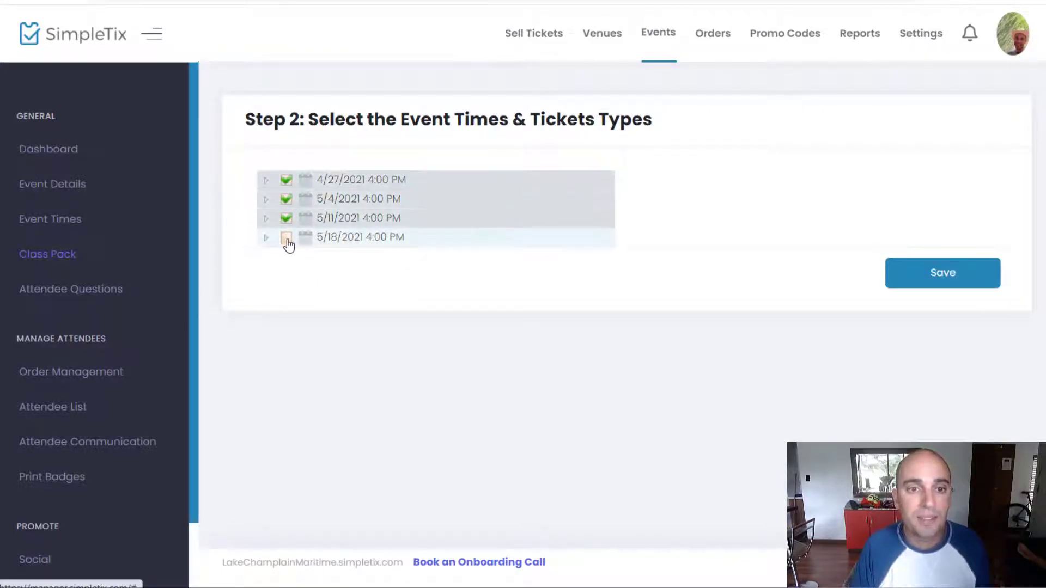
click(285, 238)
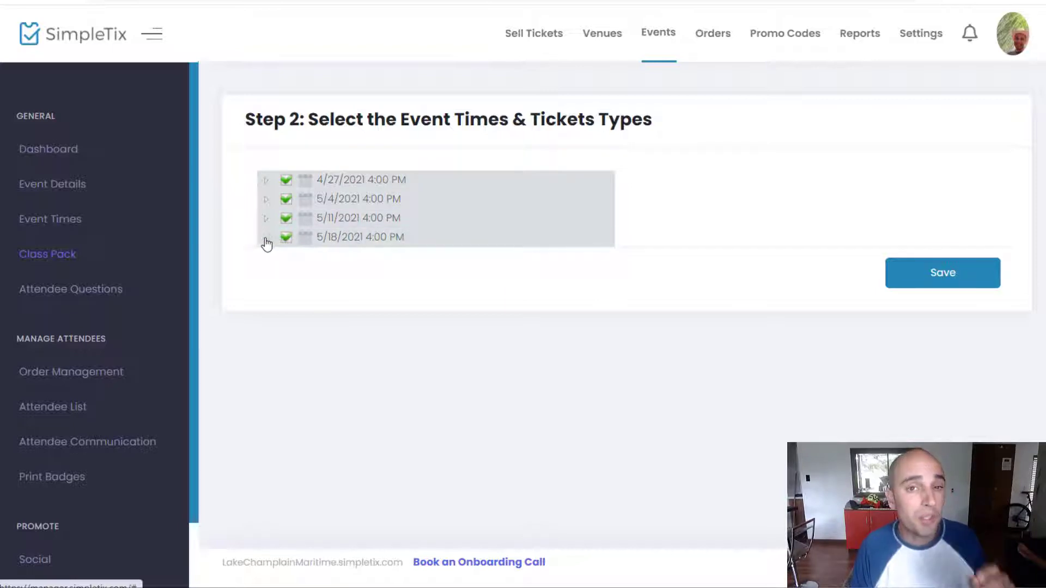
Expand the ticket types under all four event times and save the class pack
click(266, 238)
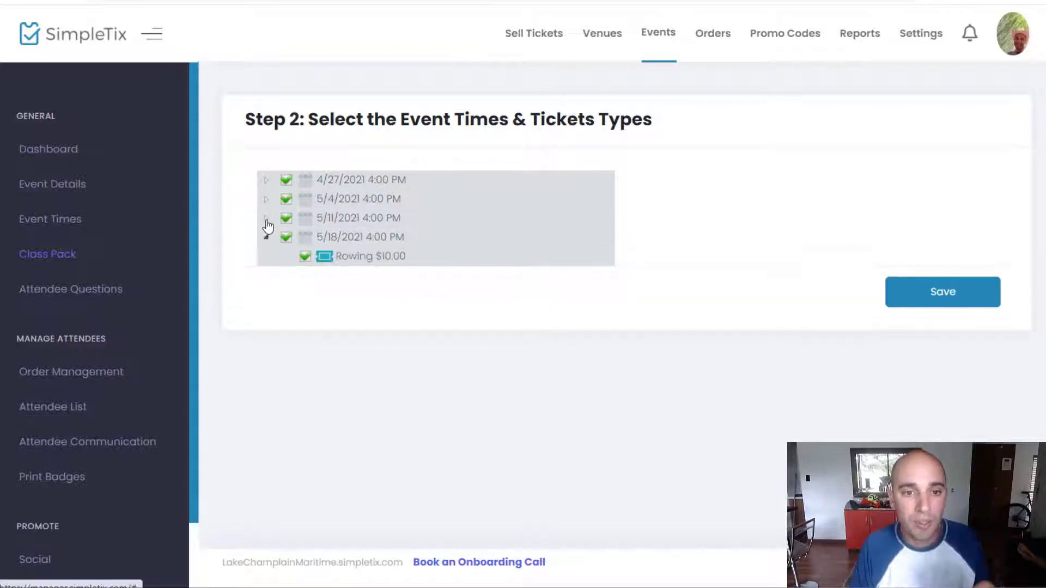
click(266, 218)
click(265, 199)
click(267, 181)
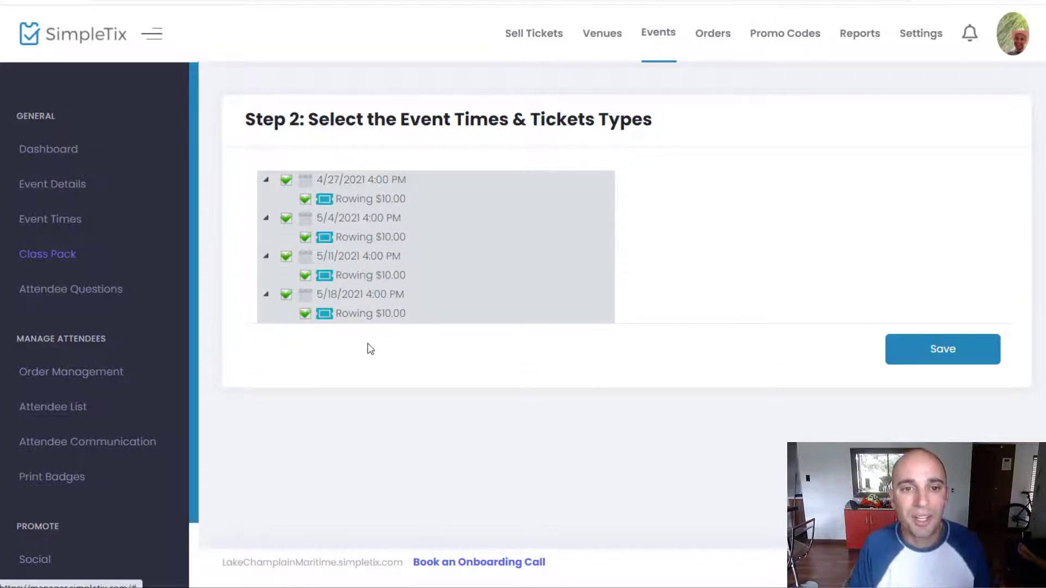
click(942, 351)
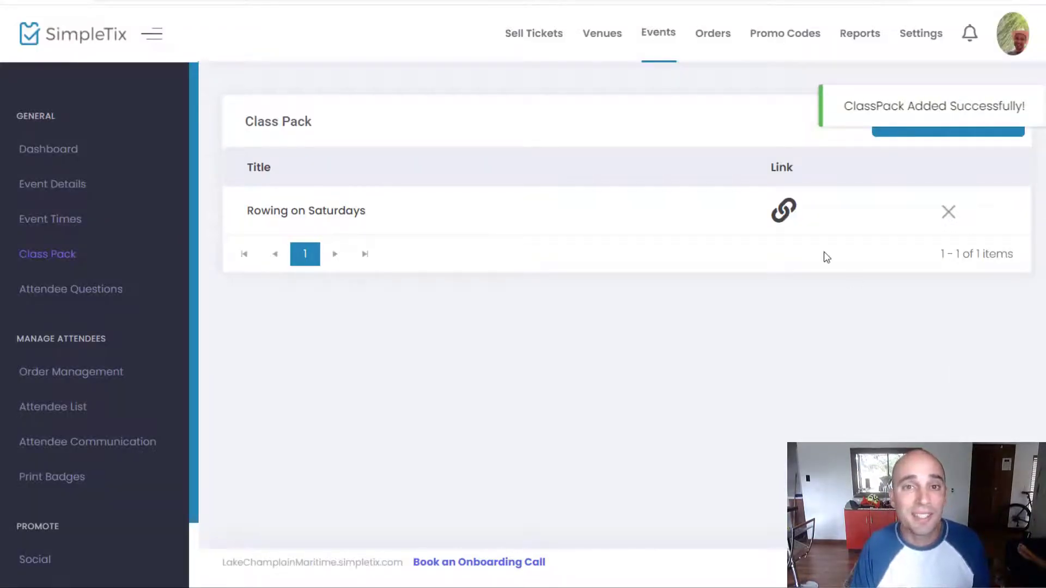
Open the public page of the Rowing on Saturdays class pack in a new tab and review its teaser and description
right_click(781, 216)
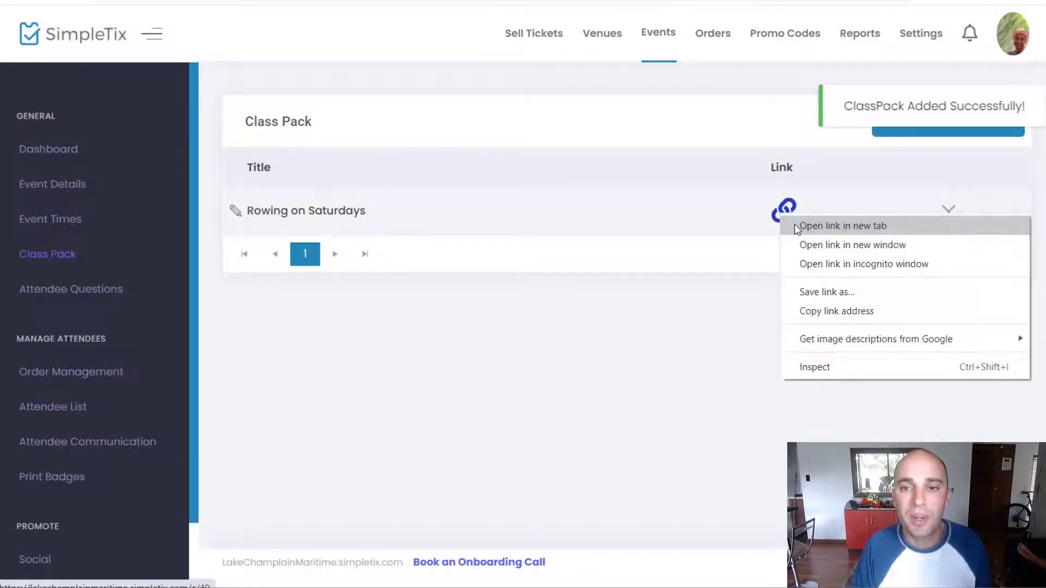
click(794, 228)
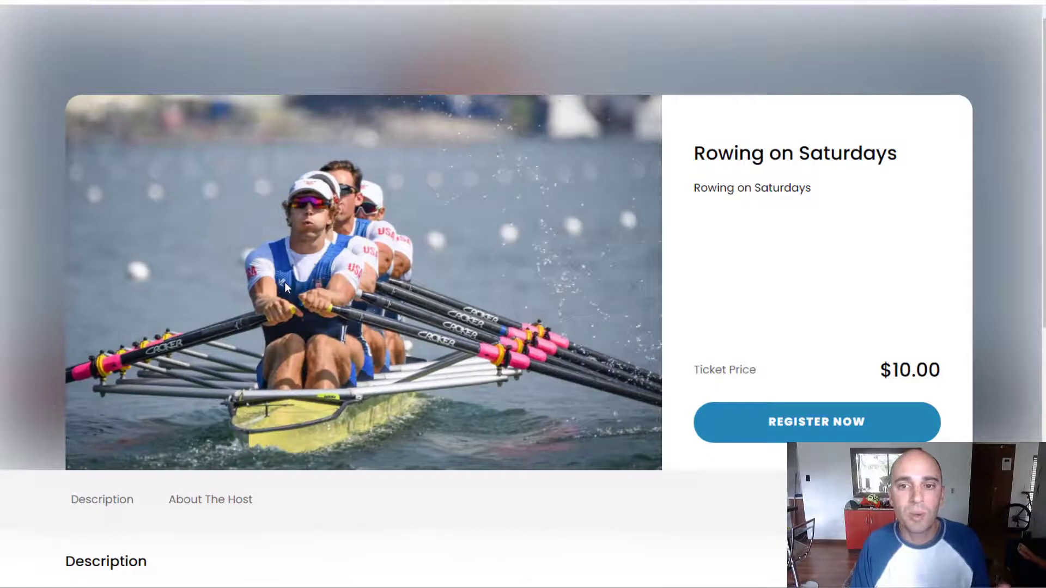
drag(728, 191, 791, 191)
click(744, 192)
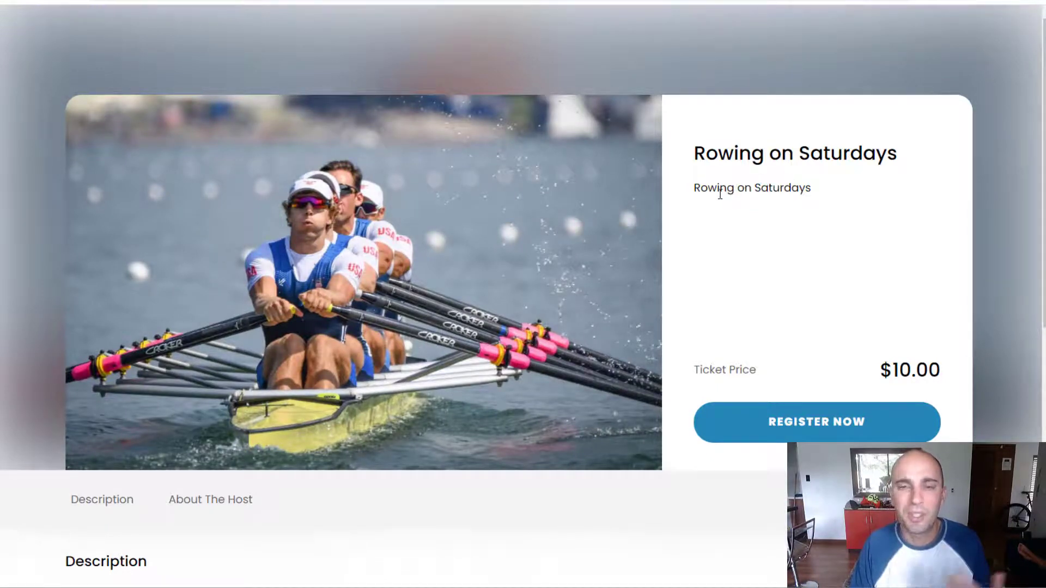
drag(716, 188, 754, 190)
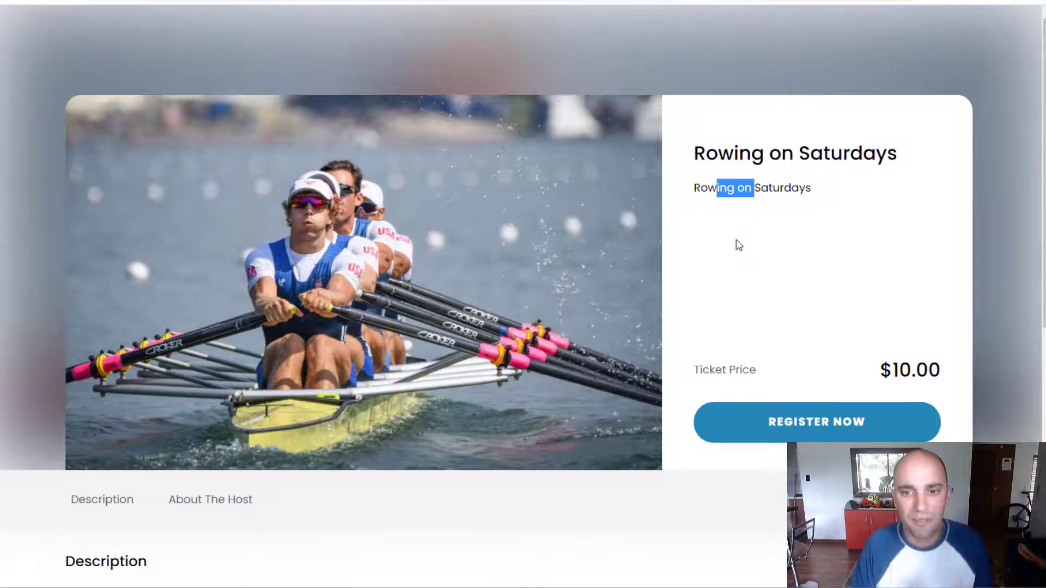
scroll(740, 343, down, 4)
scroll(740, 342, down, 4)
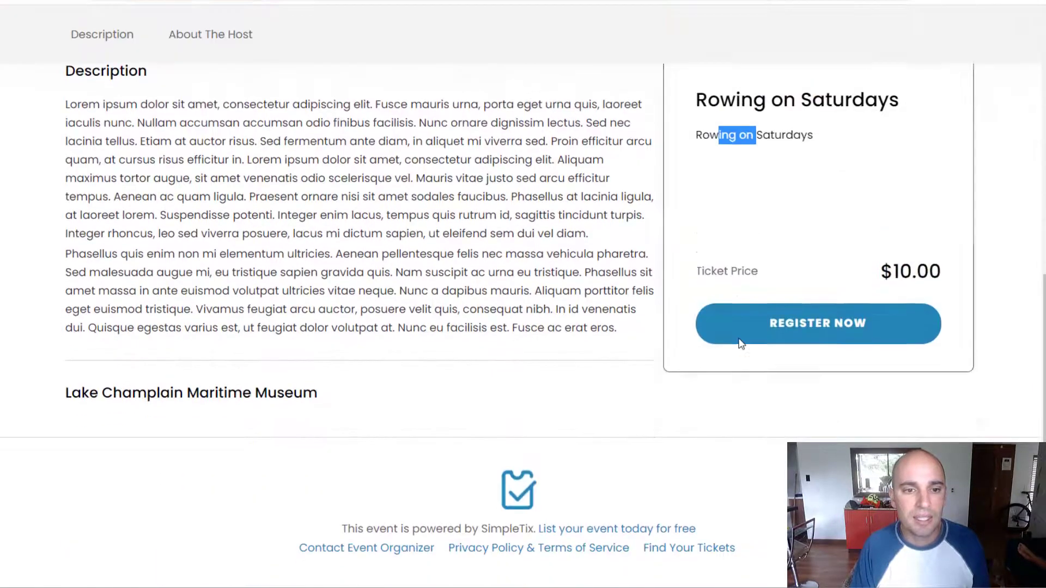
scroll(741, 343, up, 8)
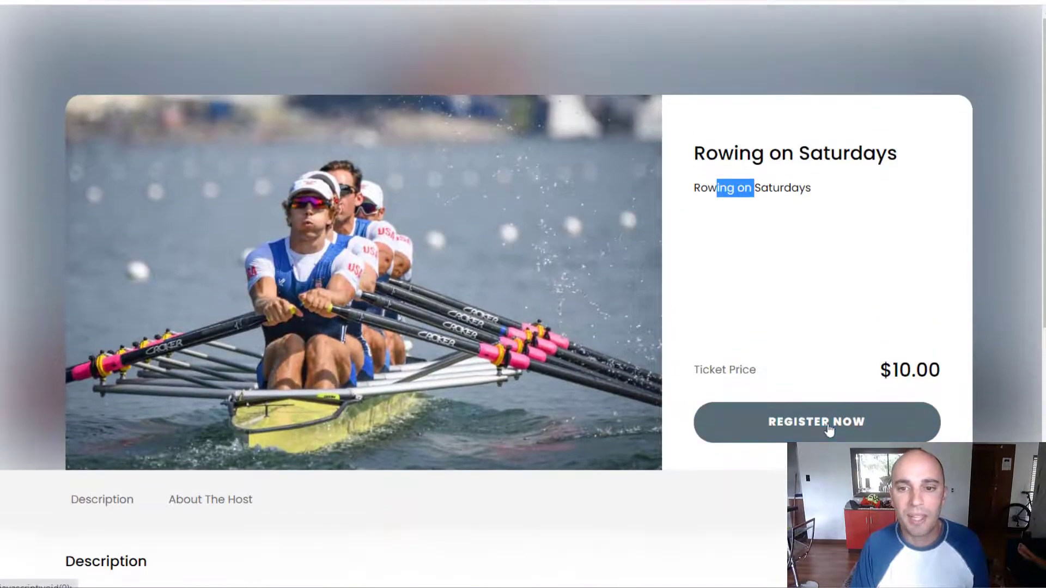
Open the class pack's registration, review the included dates and their ticket quantities, and proceed to checkout
click(827, 428)
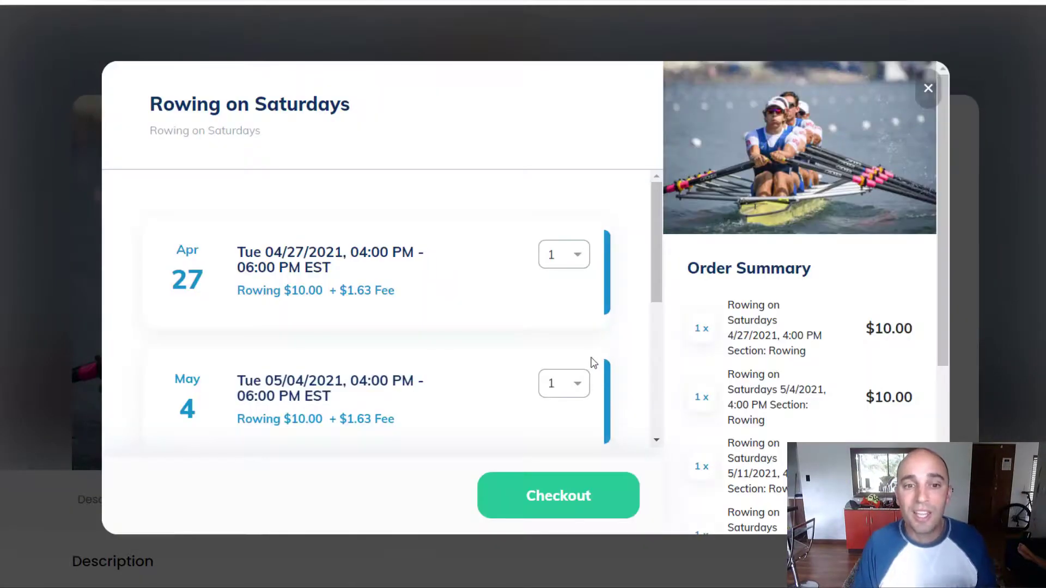
scroll(599, 374, down, 5)
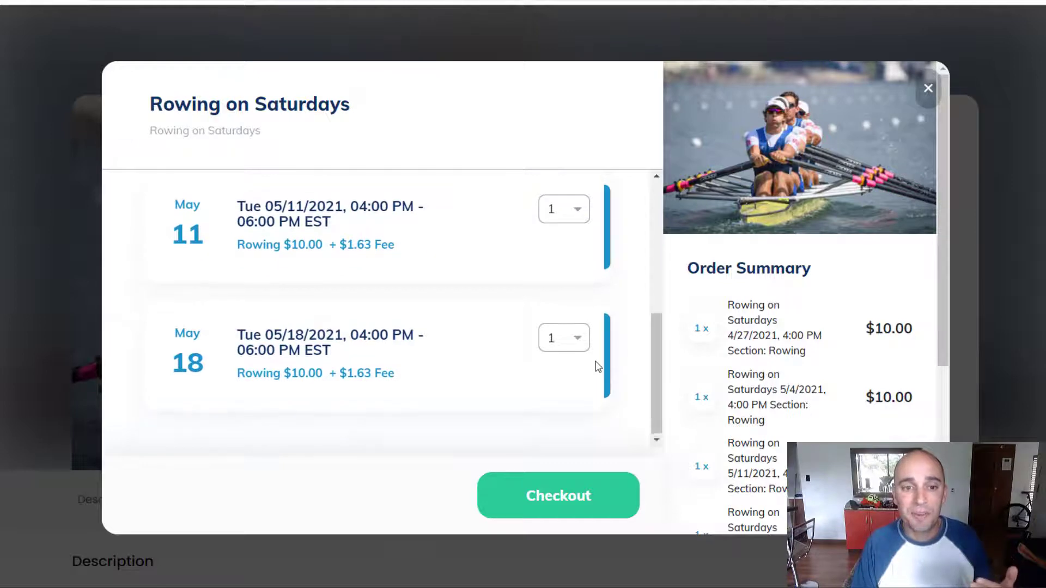
scroll(597, 366, up, 5)
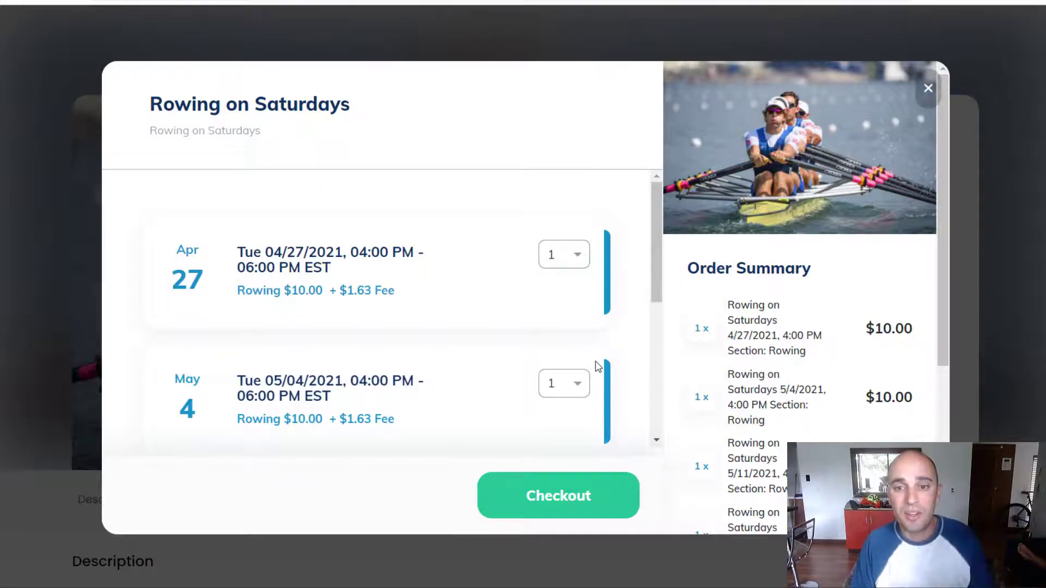
scroll(597, 366, down, 5)
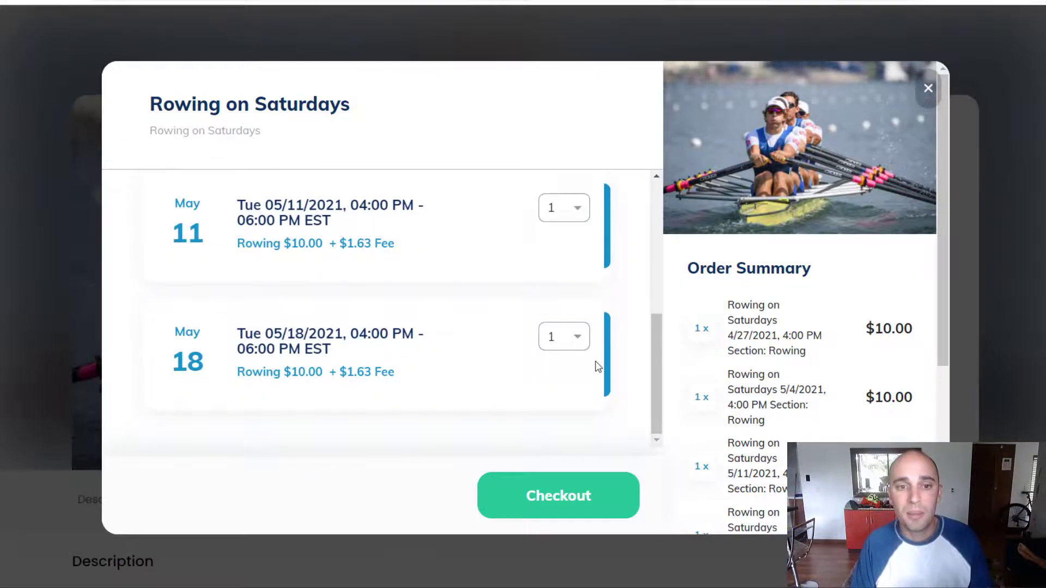
scroll(597, 366, up, 5)
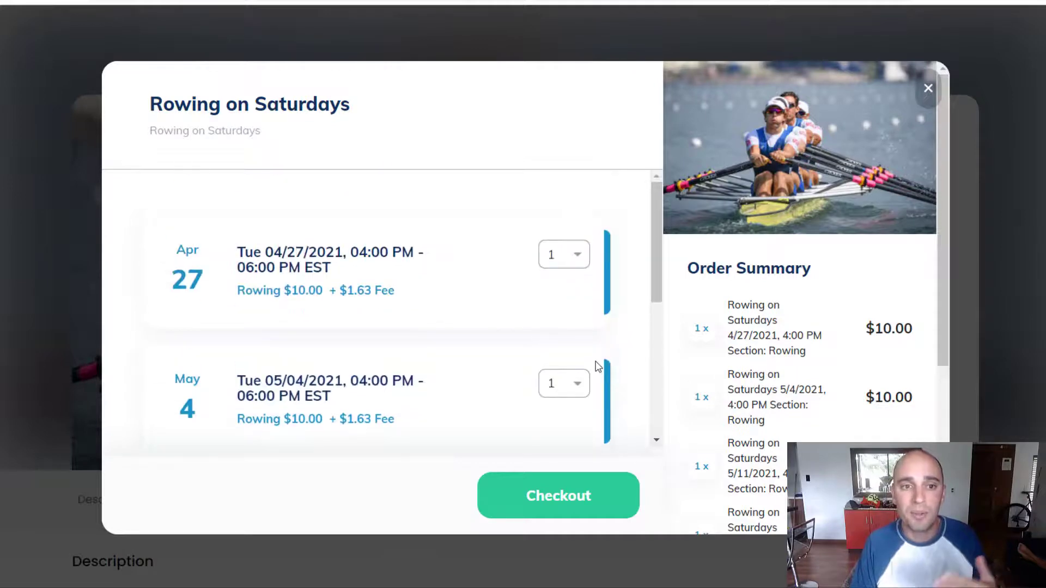
scroll(598, 366, down, 5)
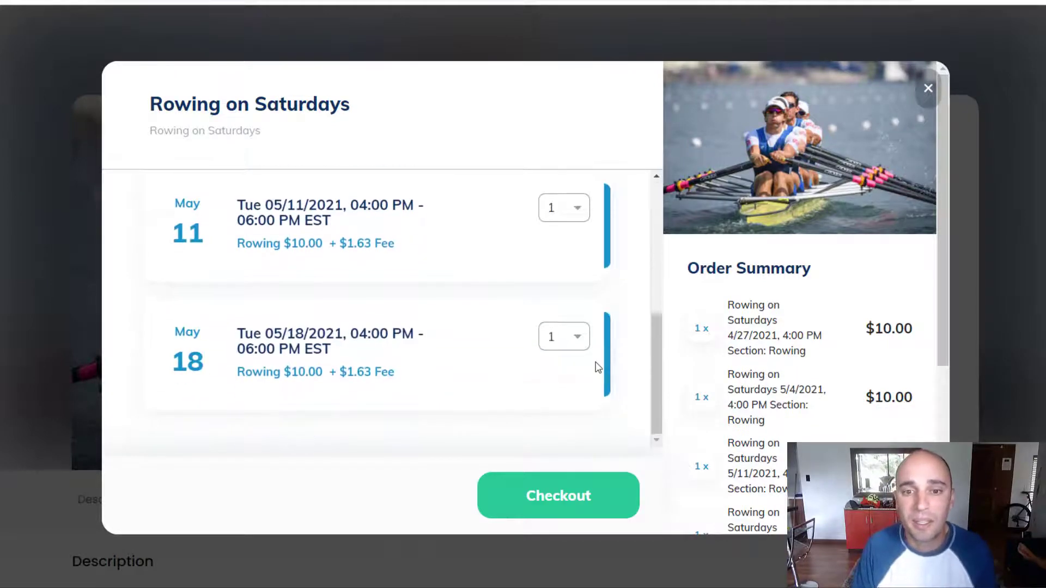
click(582, 507)
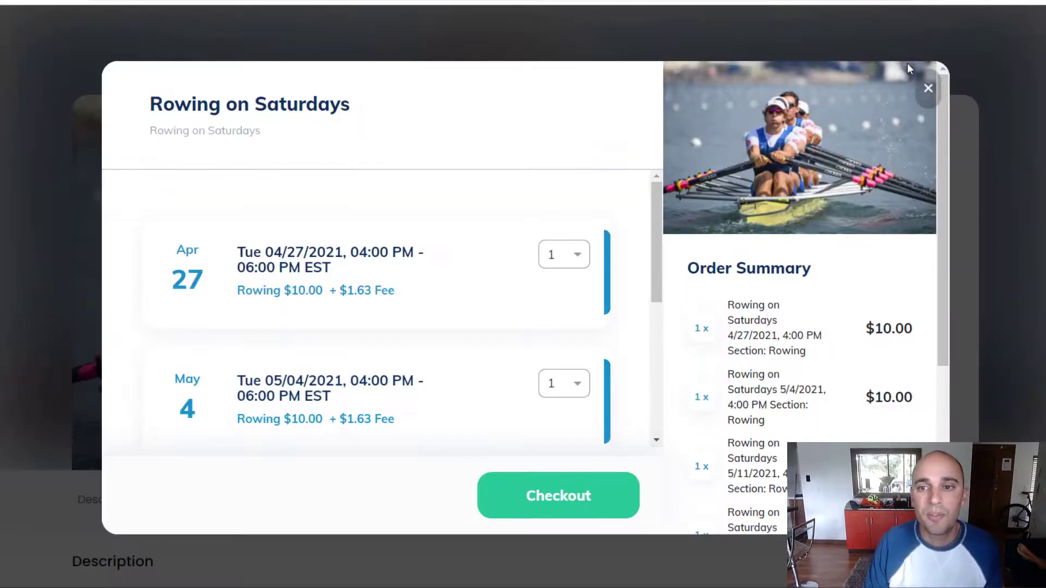
Close the class pack's registration window and open the registration again
click(927, 88)
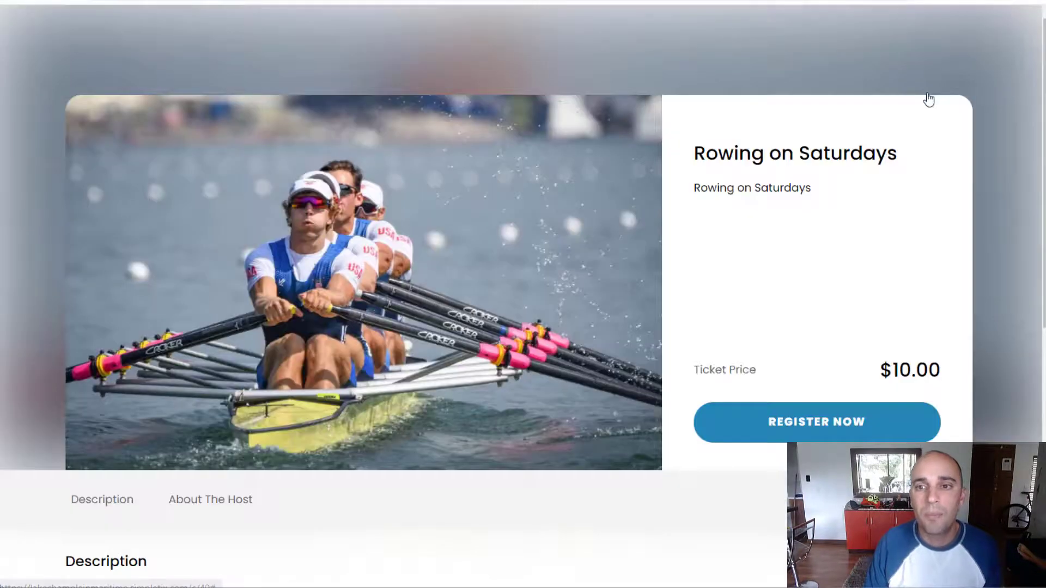
click(822, 424)
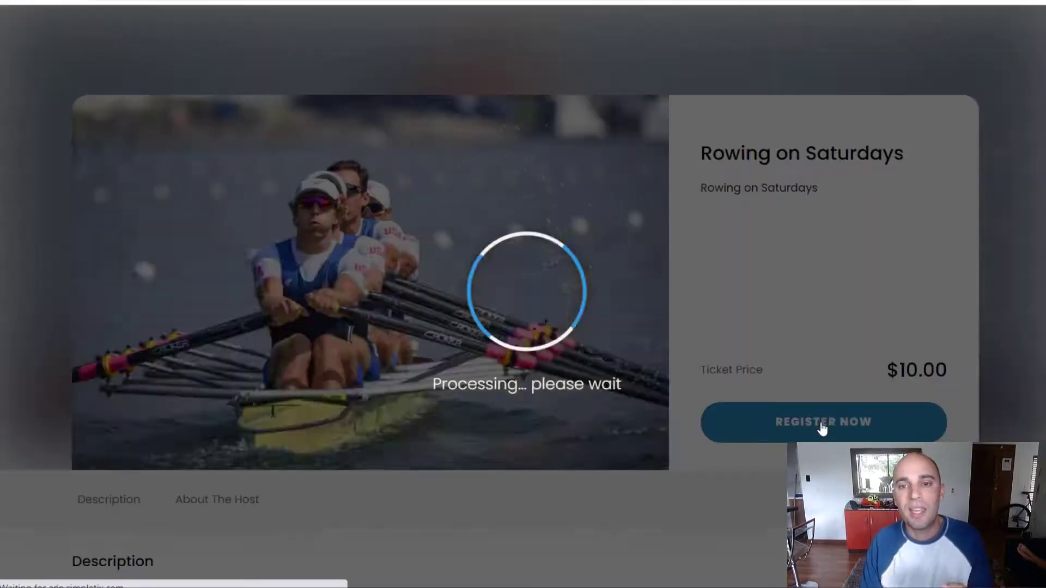